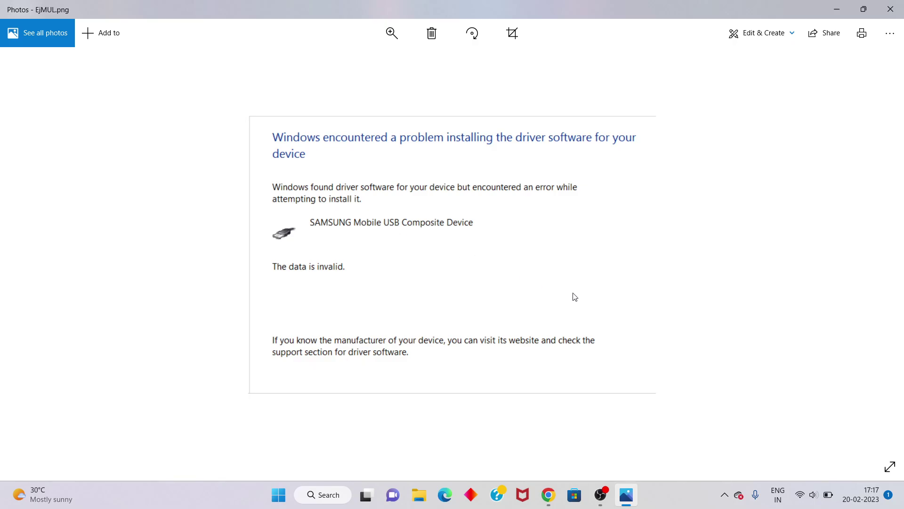
- Close the Photos window showing the driver installation error screenshot
click(890, 9)
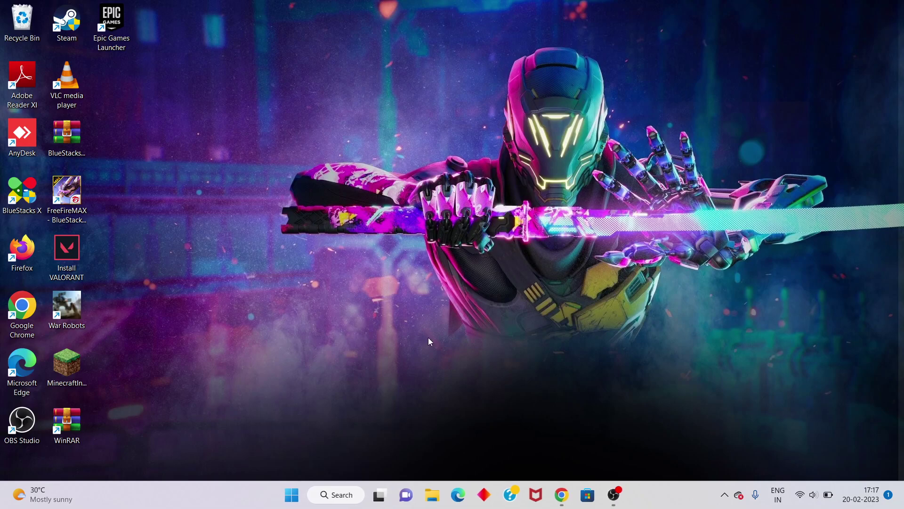
- Search Windows for 'ser' and launch the Services console
click(317, 500)
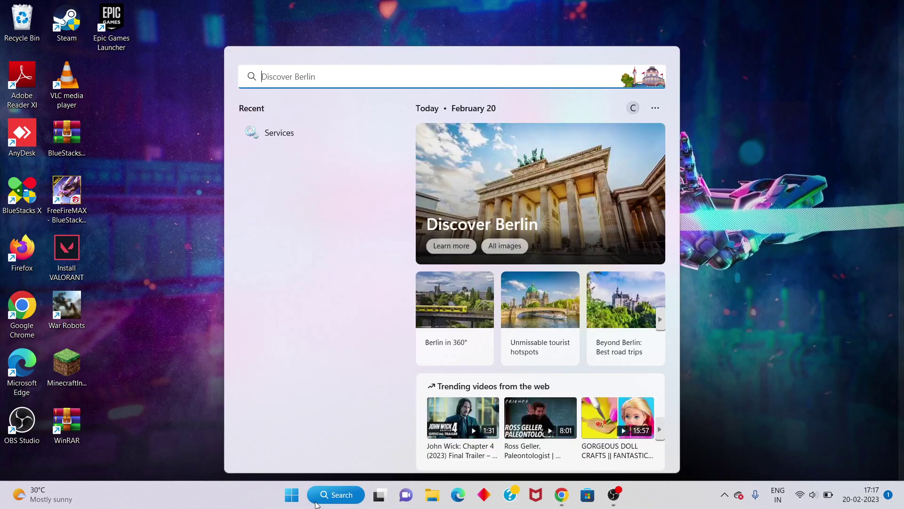
text(ser)
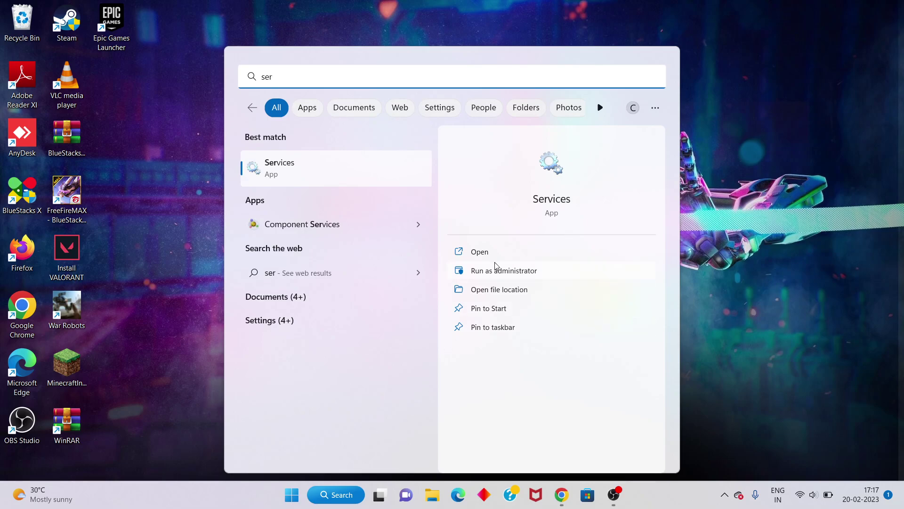
click(499, 257)
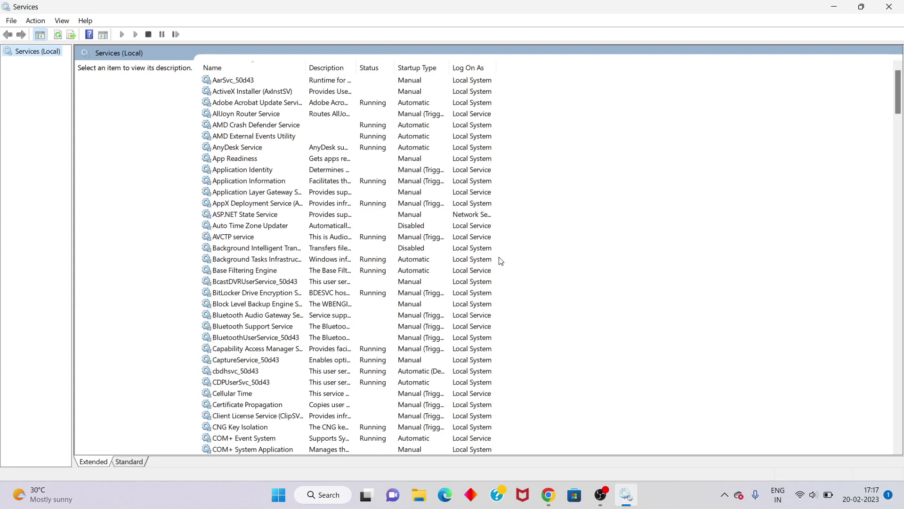
- Change the Windows Update service's startup type from Manual to Automatic and apply it
scroll(501, 261, down, 20)
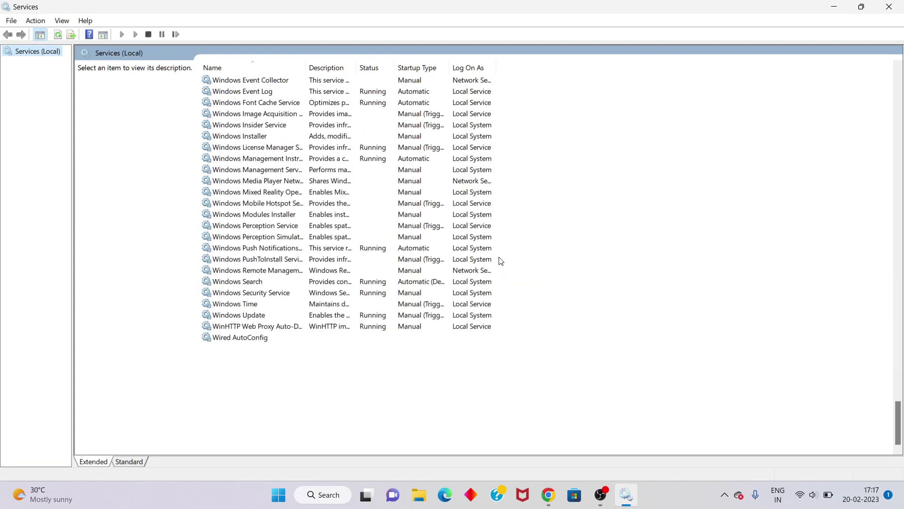
click(342, 316)
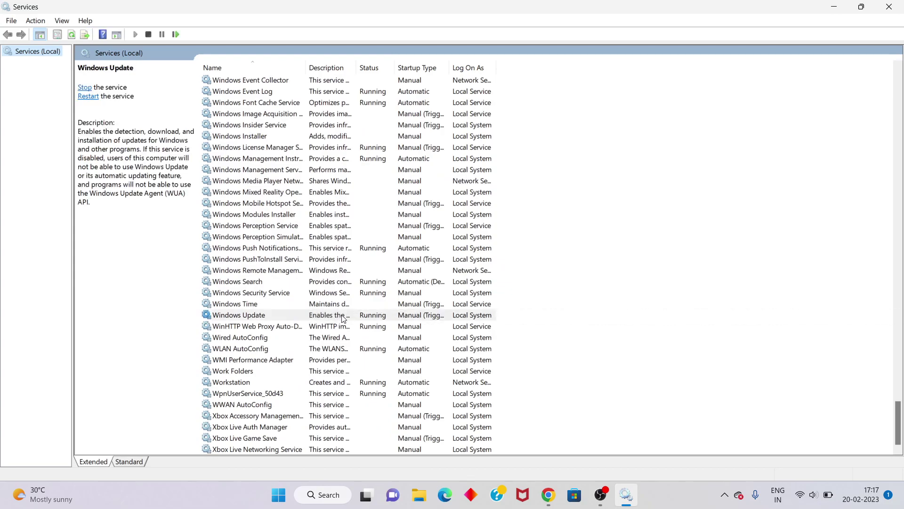
right_click(341, 314)
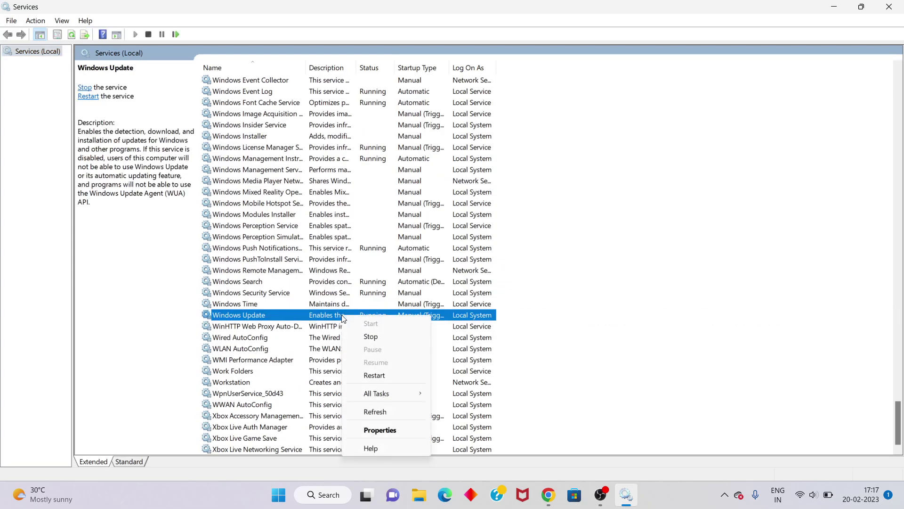
click(394, 428)
click(465, 233)
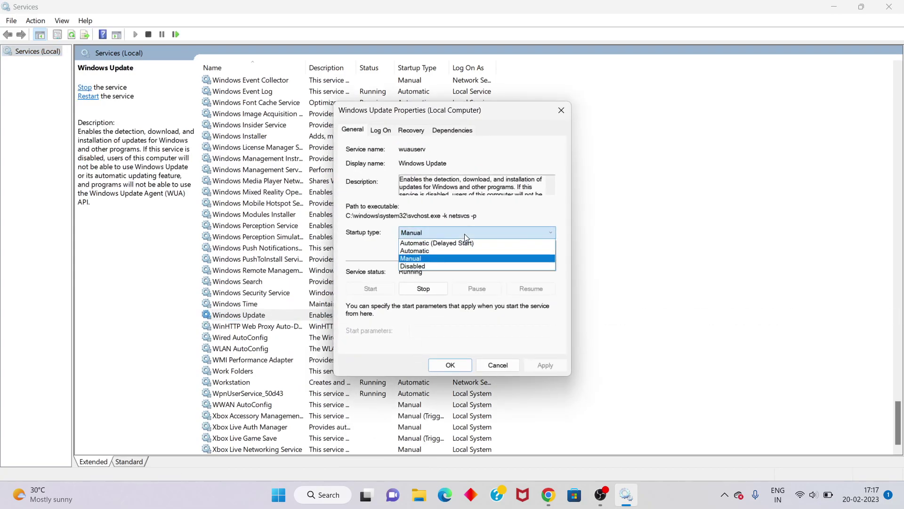
click(437, 252)
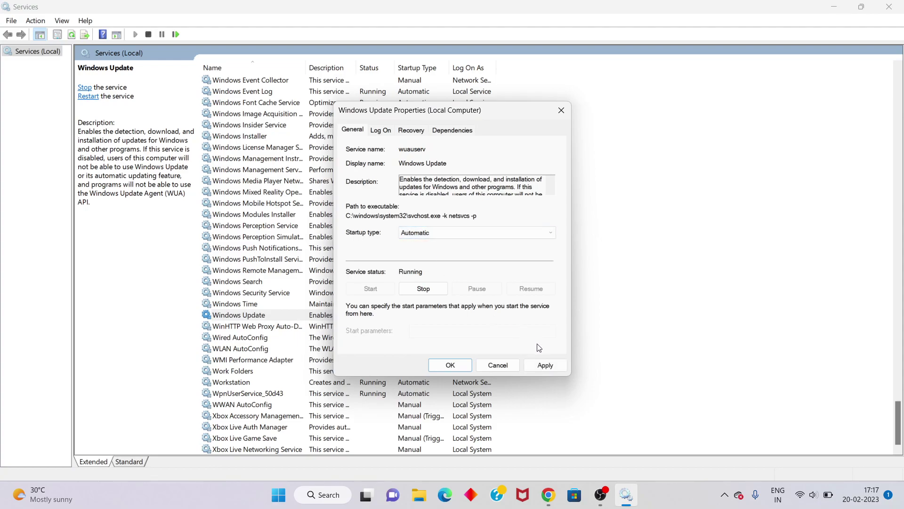
click(544, 366)
click(449, 365)
click(631, 155)
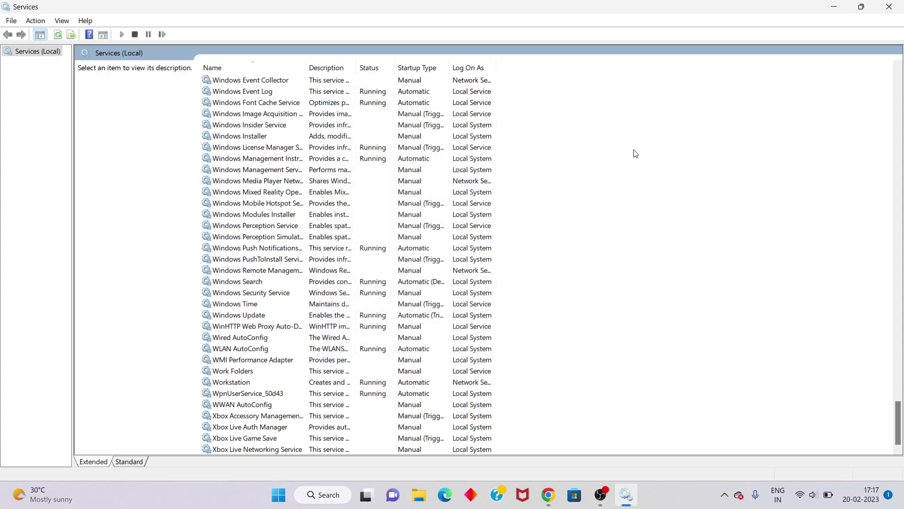
- Close Services, then search 'dev' and launch Device Manager
click(889, 7)
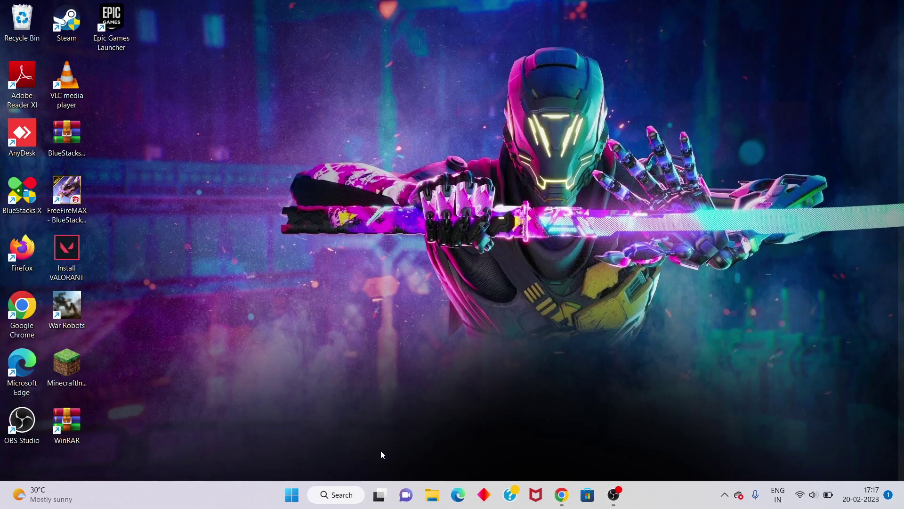
click(342, 499)
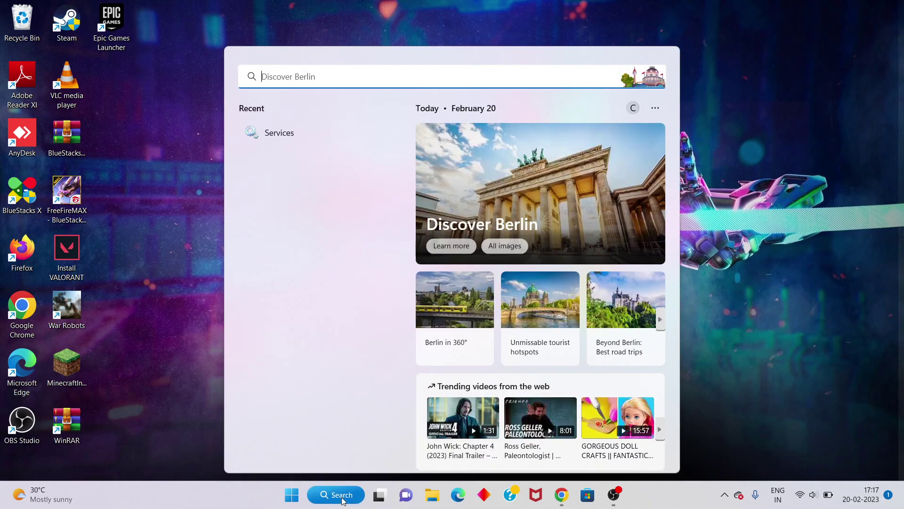
text(dev)
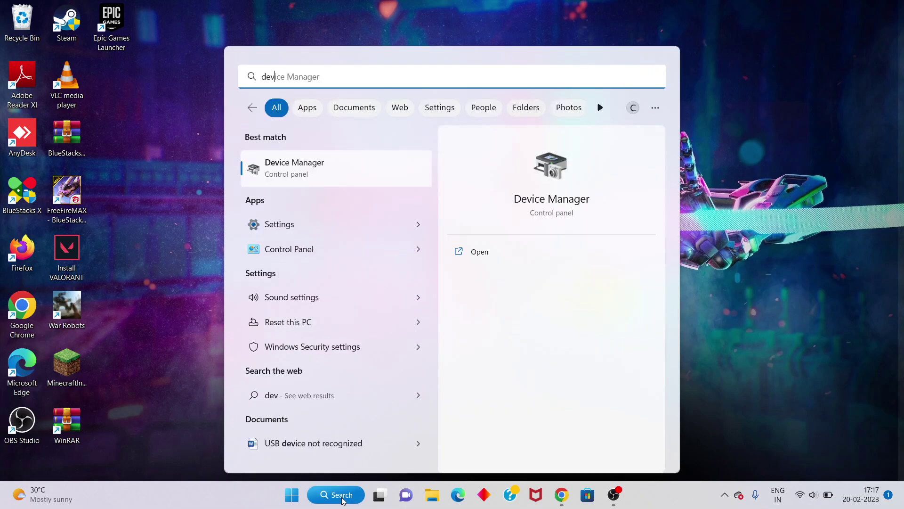
click(518, 257)
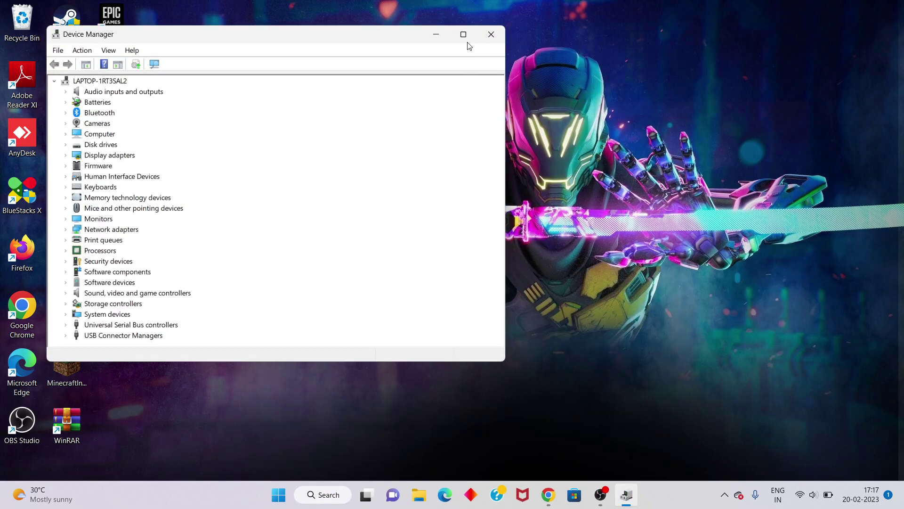
- Maximize Device Manager and show the Driver tab for UCM-UCSI ACPI Device under USB Connector Managers
click(463, 34)
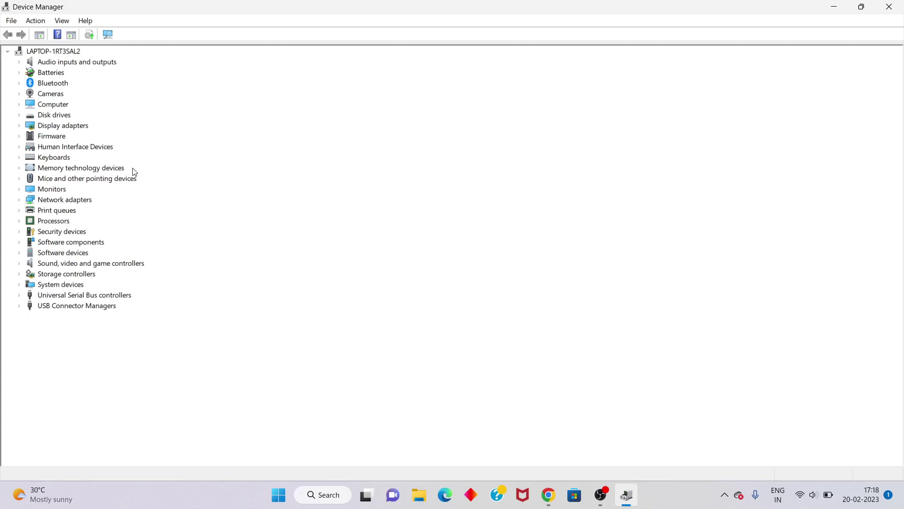
click(76, 308)
double_click(75, 308)
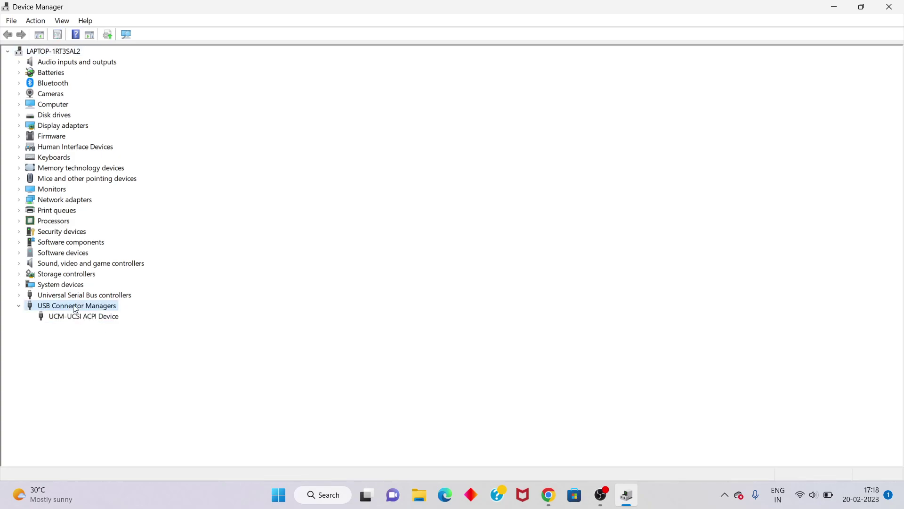
right_click(98, 321)
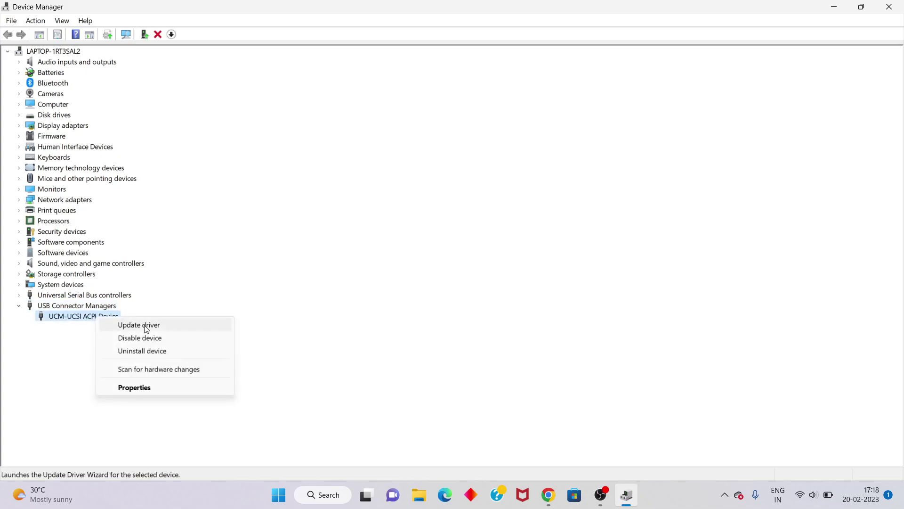
click(142, 390)
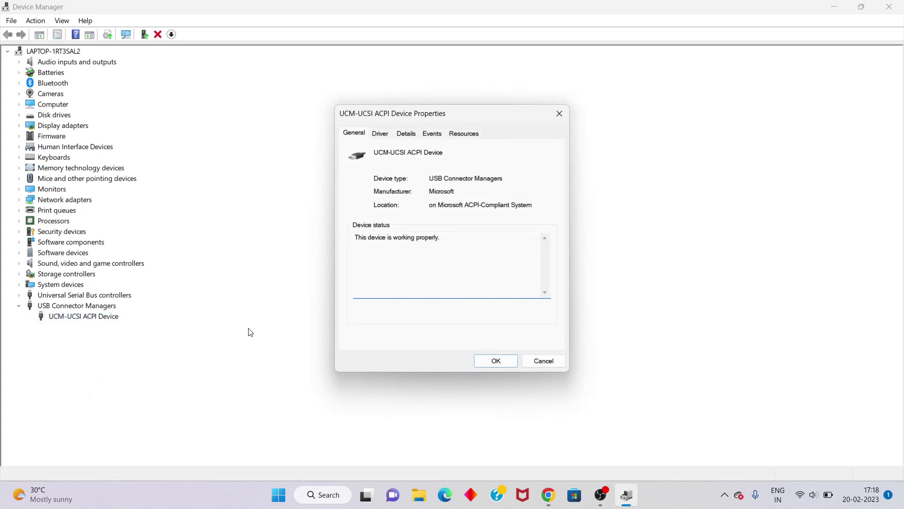
click(388, 139)
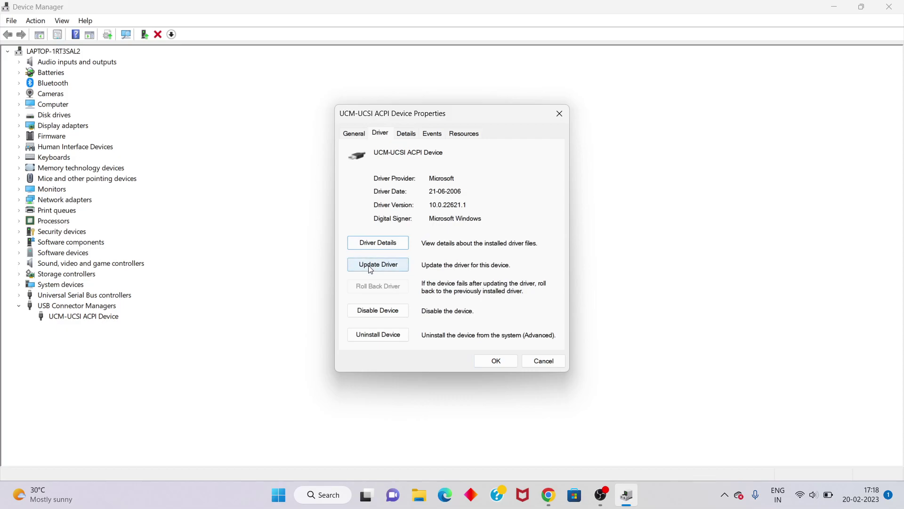
click(393, 268)
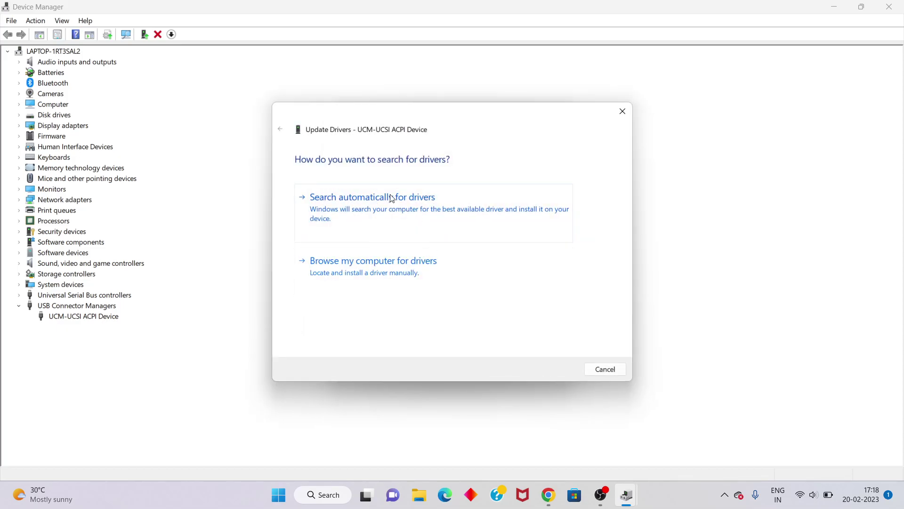
click(443, 210)
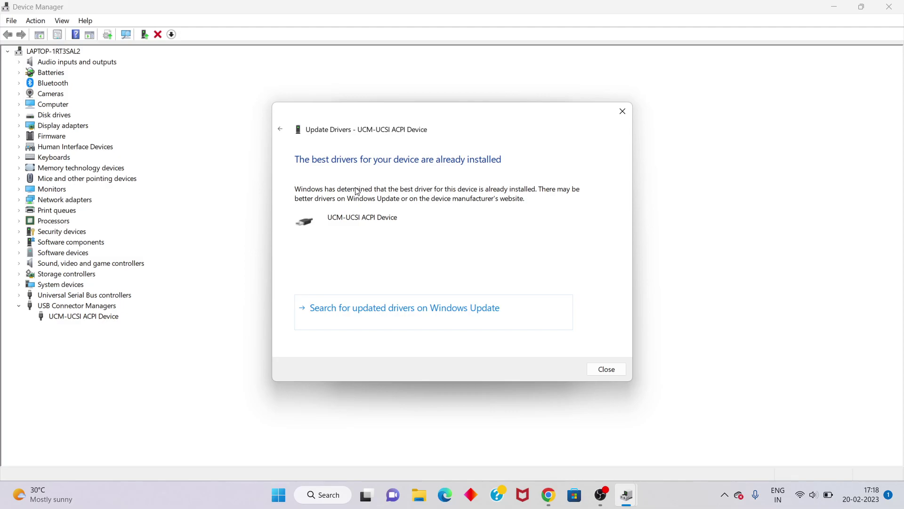
click(281, 130)
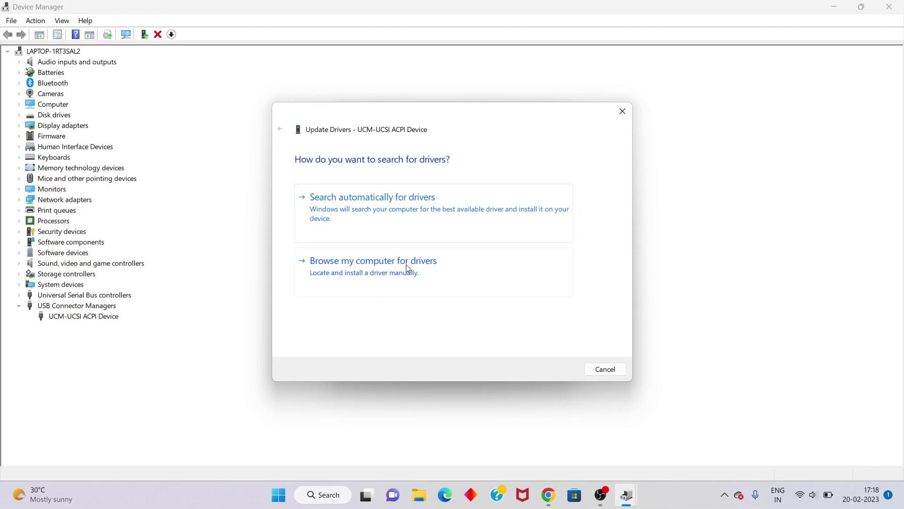
- Browse to the UCM-UCSI ACPI Device driver model, then cancel the wizard and Properties dialog
click(434, 267)
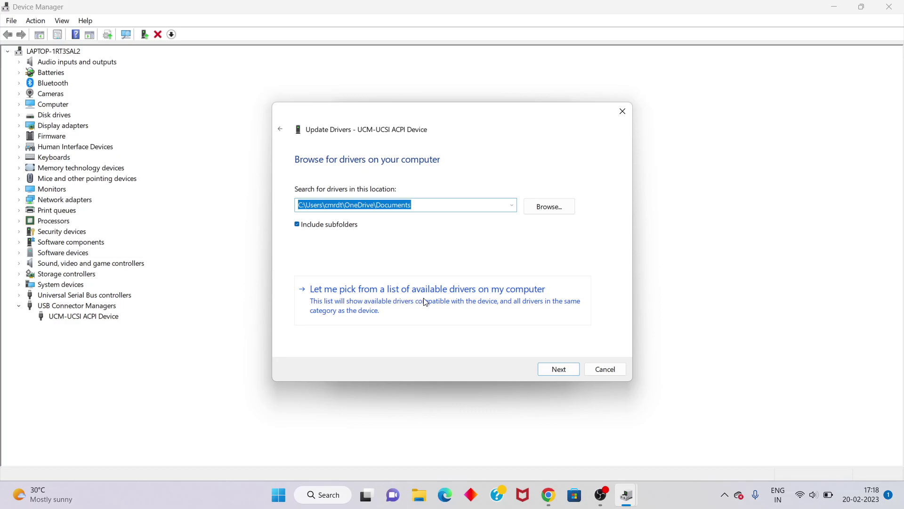
click(491, 299)
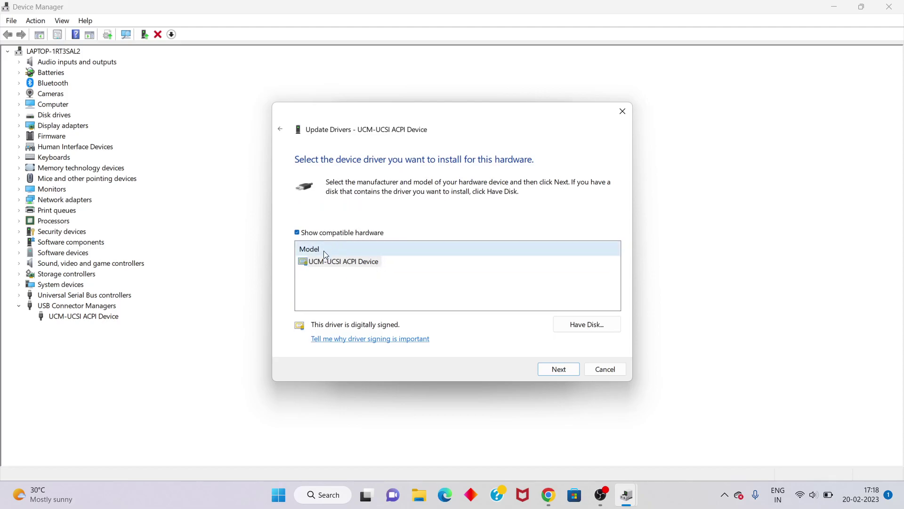
click(356, 265)
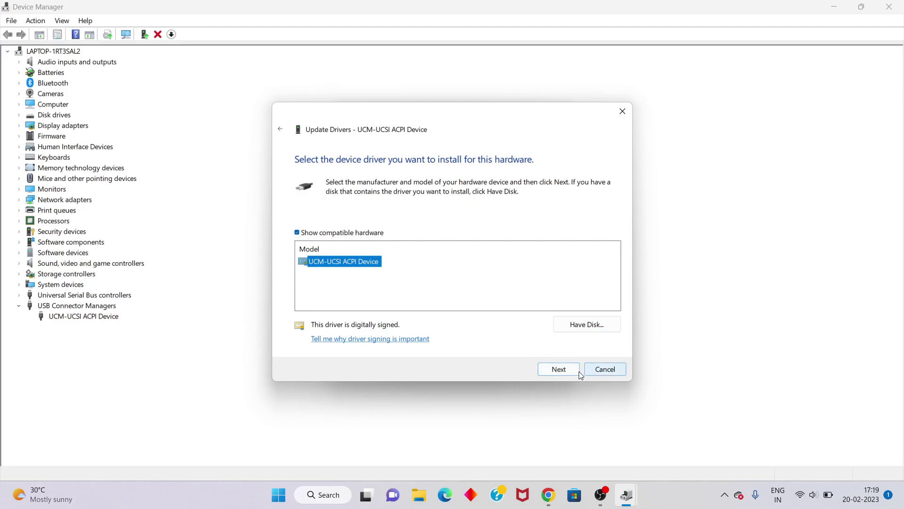
click(606, 369)
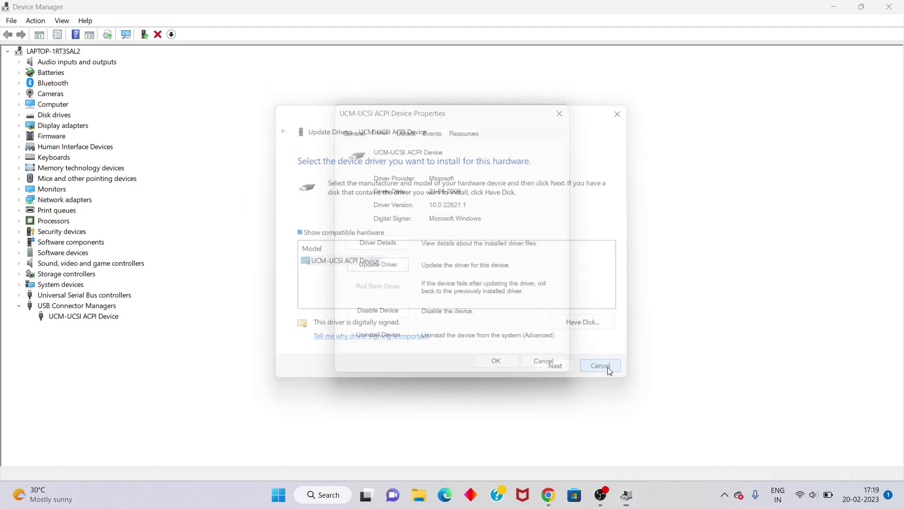
click(544, 361)
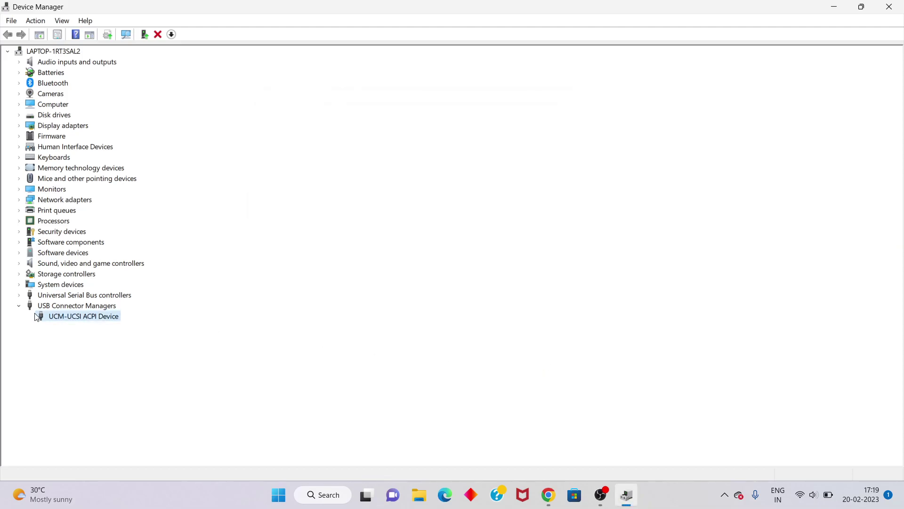
right_click(91, 319)
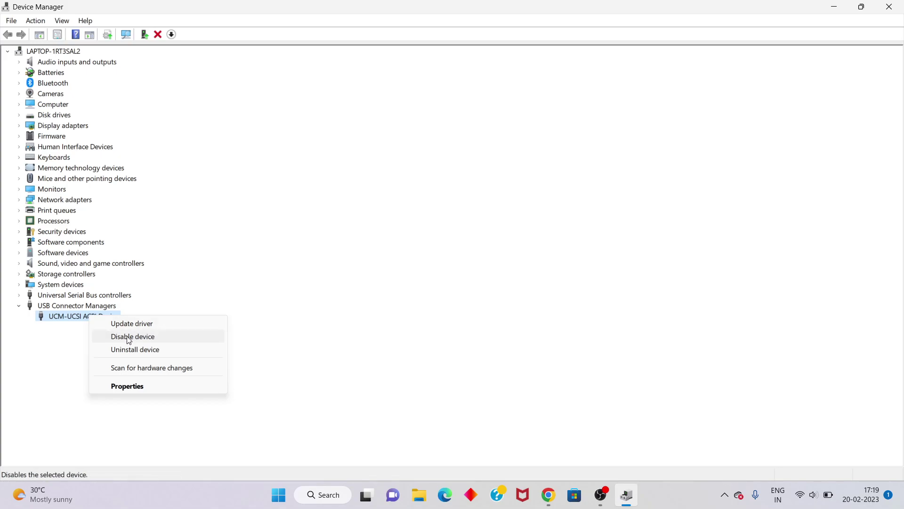
click(269, 320)
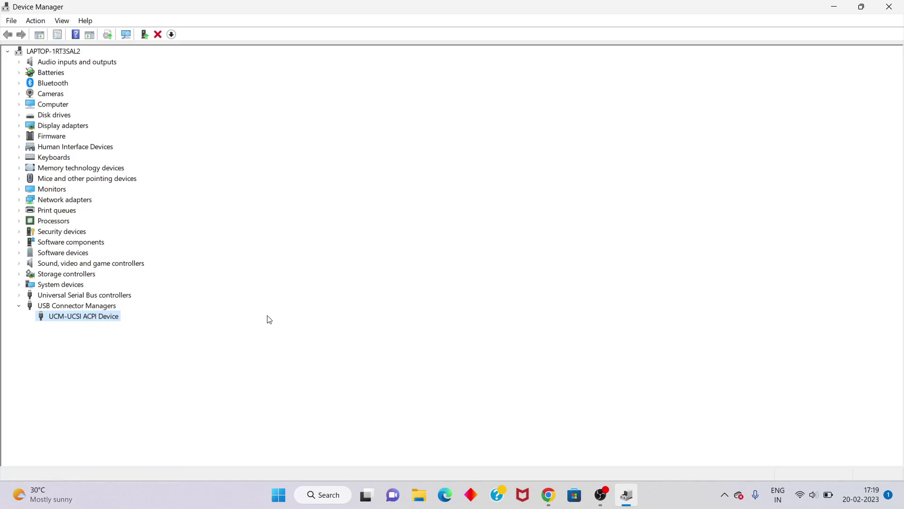
- Close Device Manager, then search 'set' and launch the Settings app
click(890, 6)
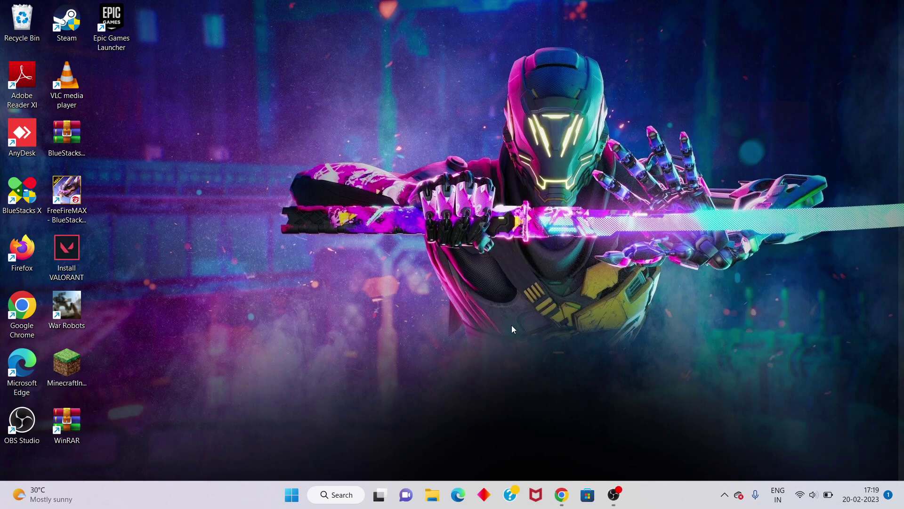
click(338, 496)
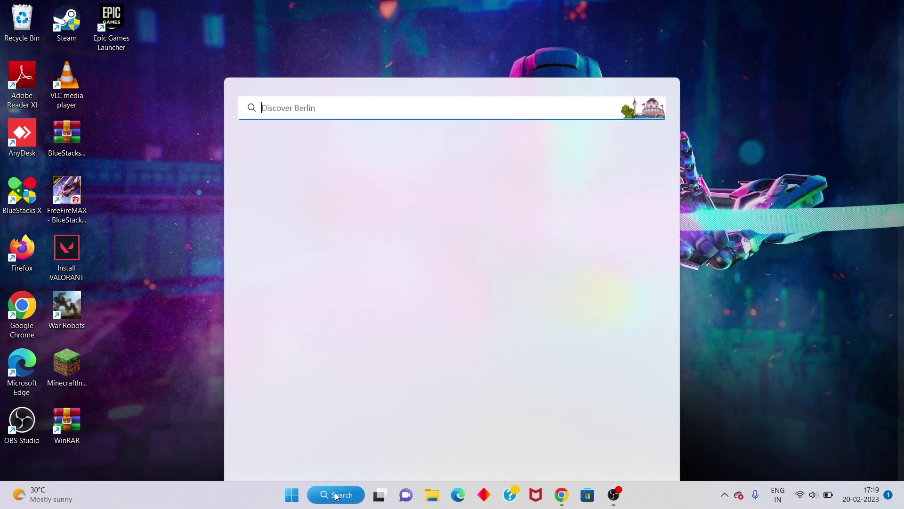
text(set)
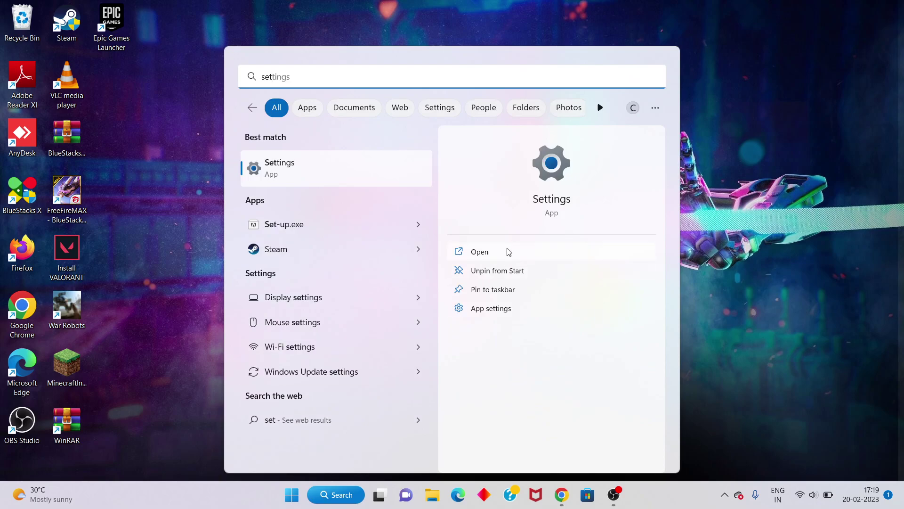
click(508, 252)
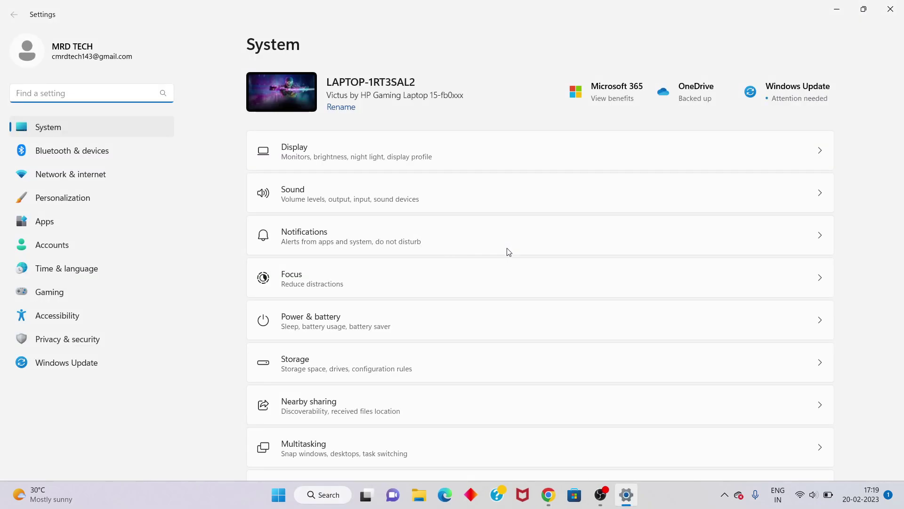
- Run Retry all on the Windows Update page, then minimize Settings
click(101, 368)
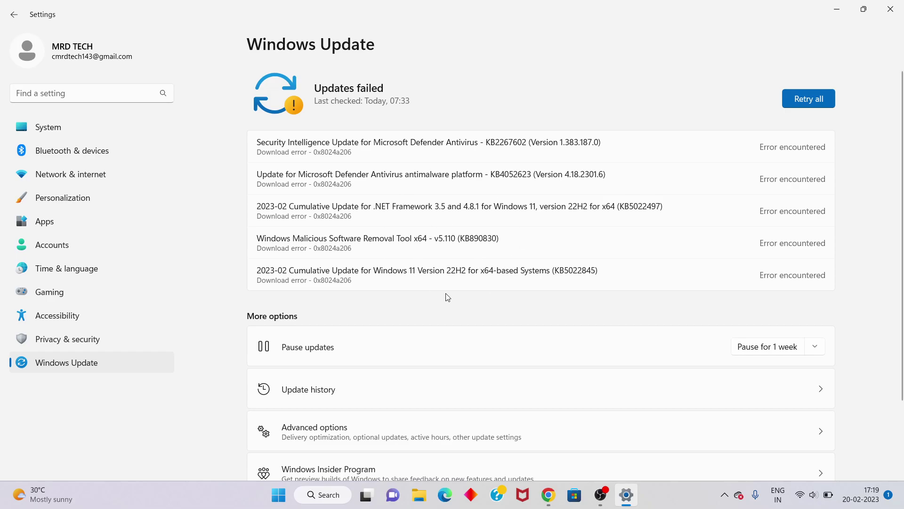
click(819, 105)
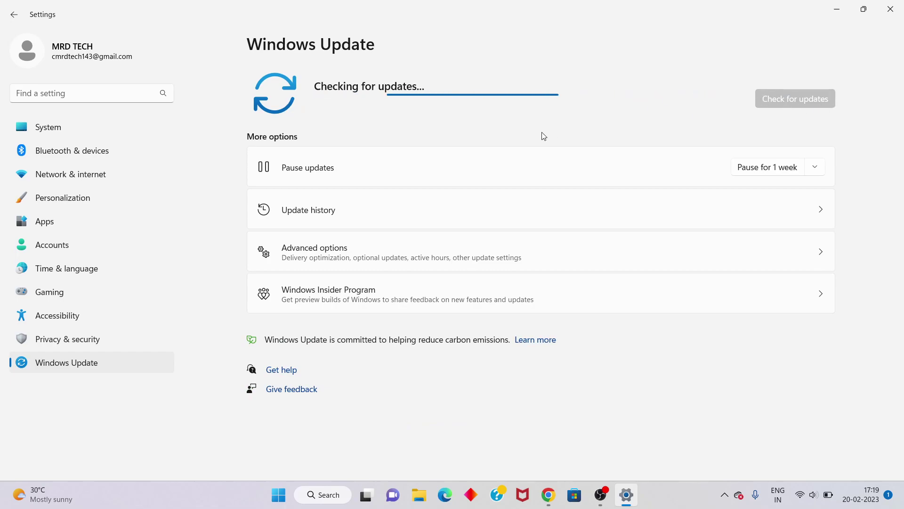
click(837, 9)
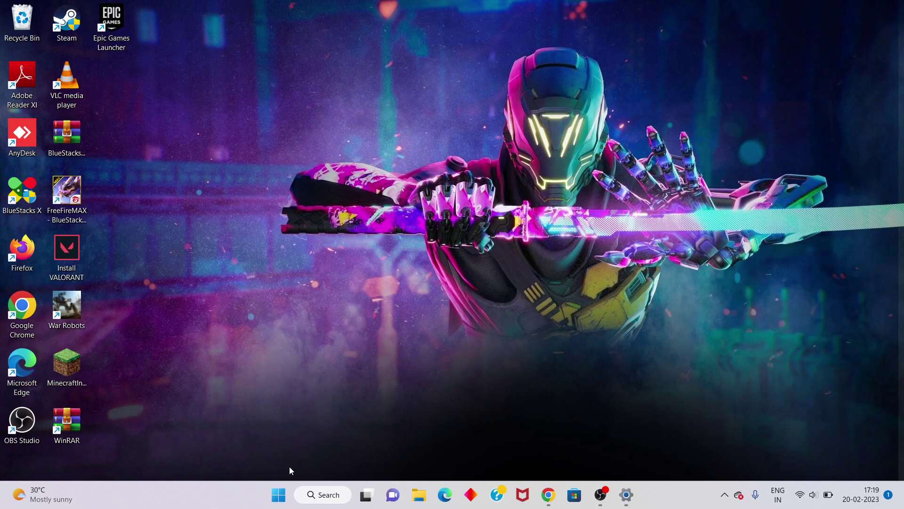
click(279, 501)
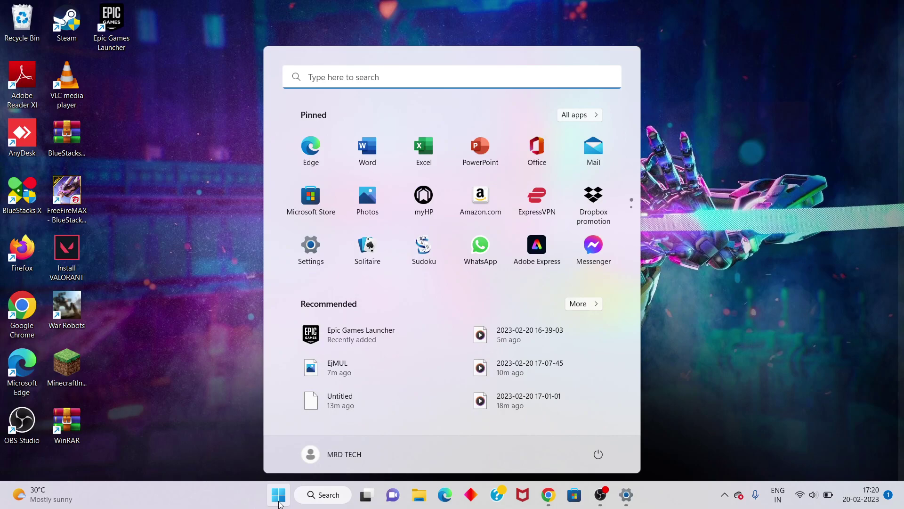
click(597, 453)
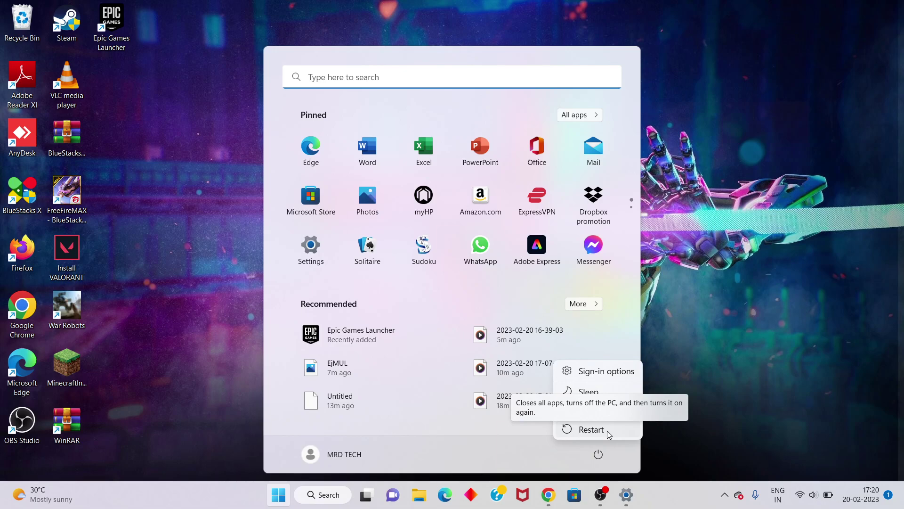
click(697, 322)
click(698, 322)
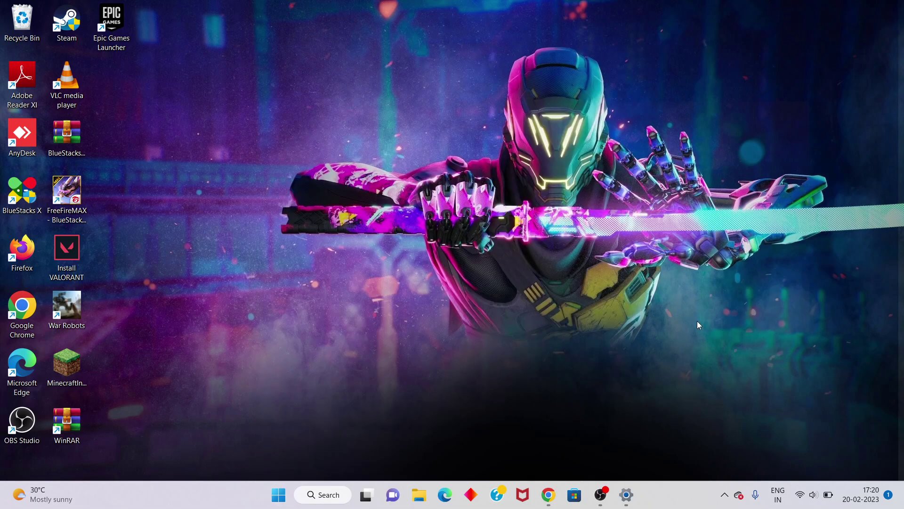